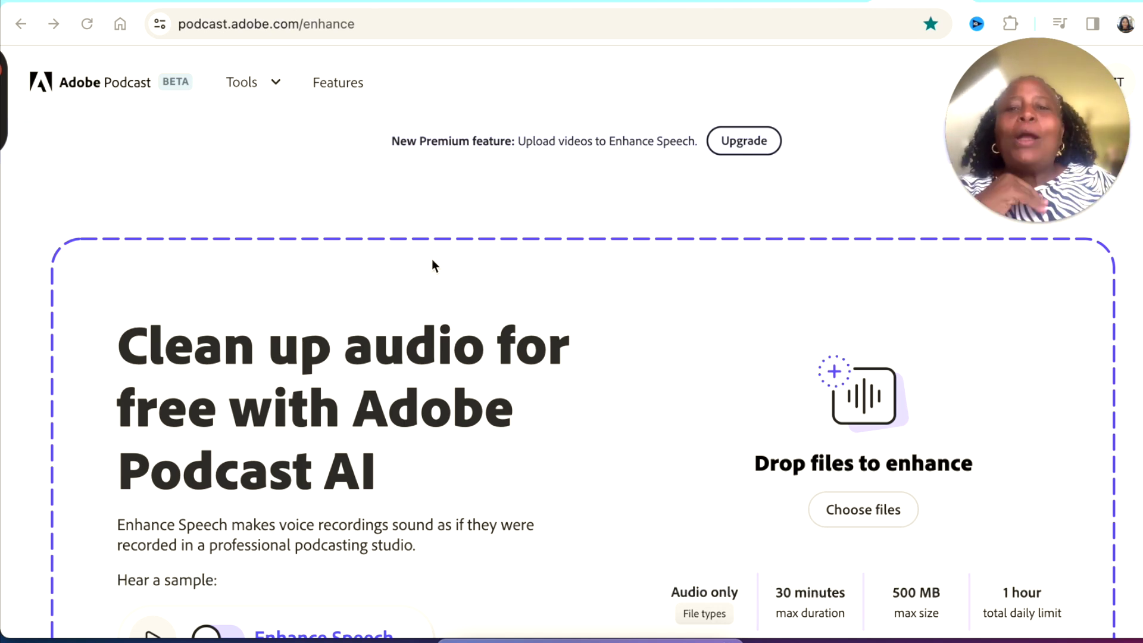
pyautogui.scroll(-1, 424, 382)
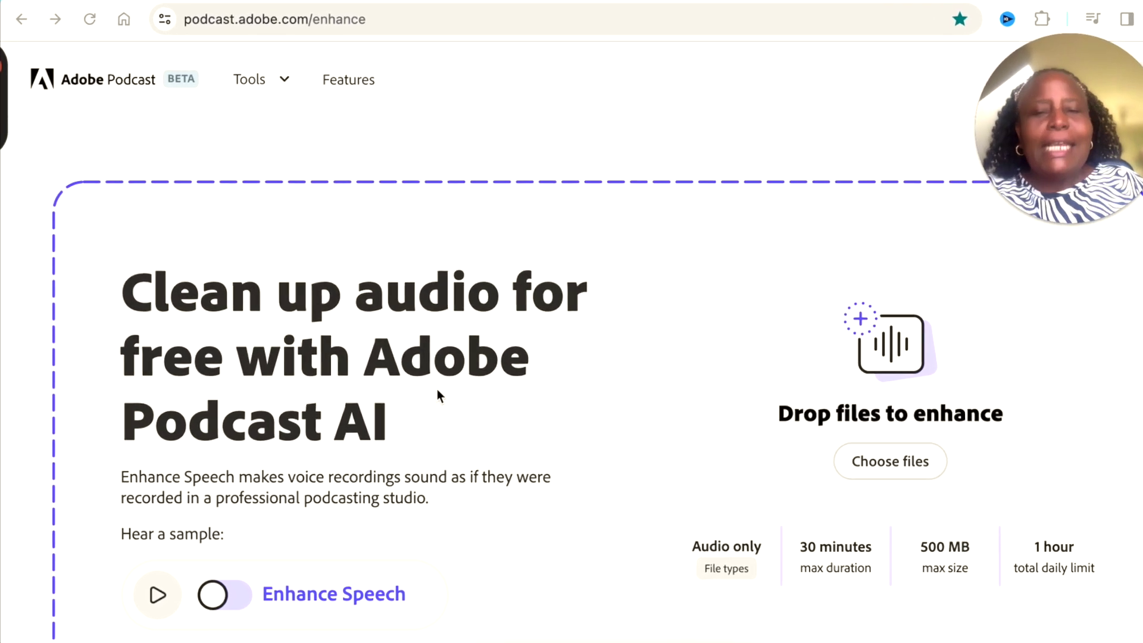
pyautogui.scroll(-2, 442, 387)
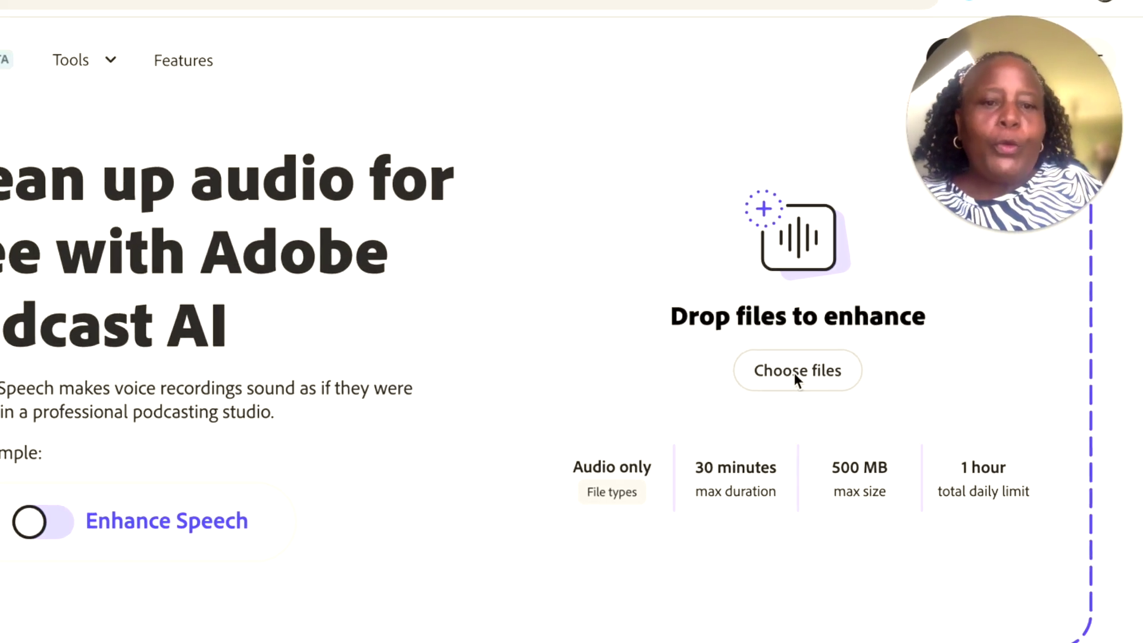
# Upload IMG_3715.mp3 from the Desktop to Enhance Speech and let it process
pyautogui.click(809, 368)
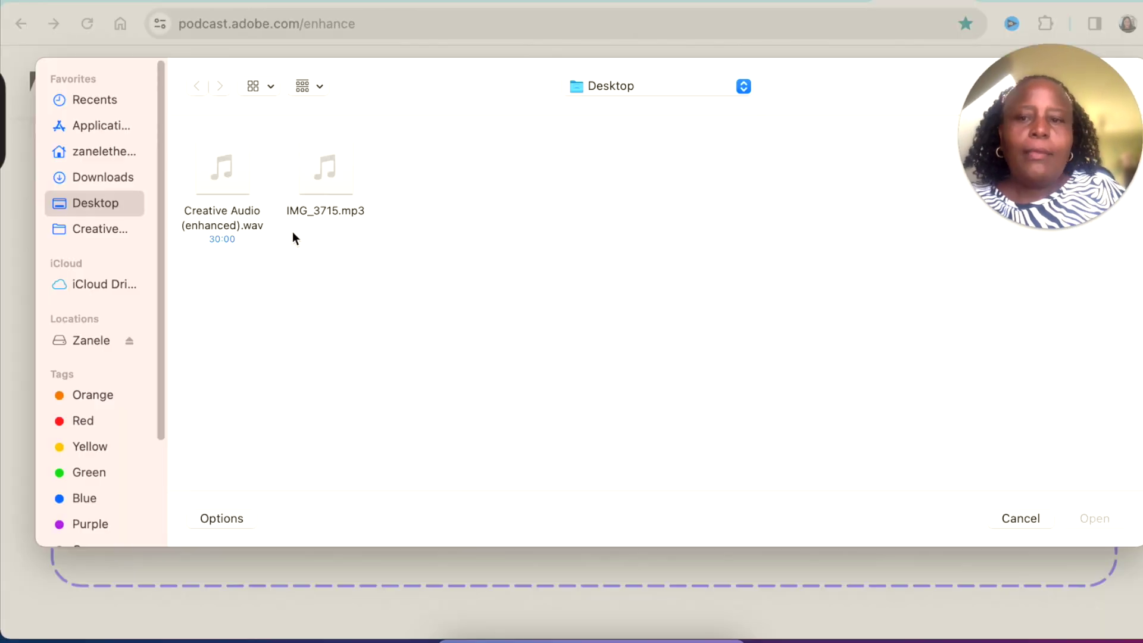
pyautogui.click(344, 177)
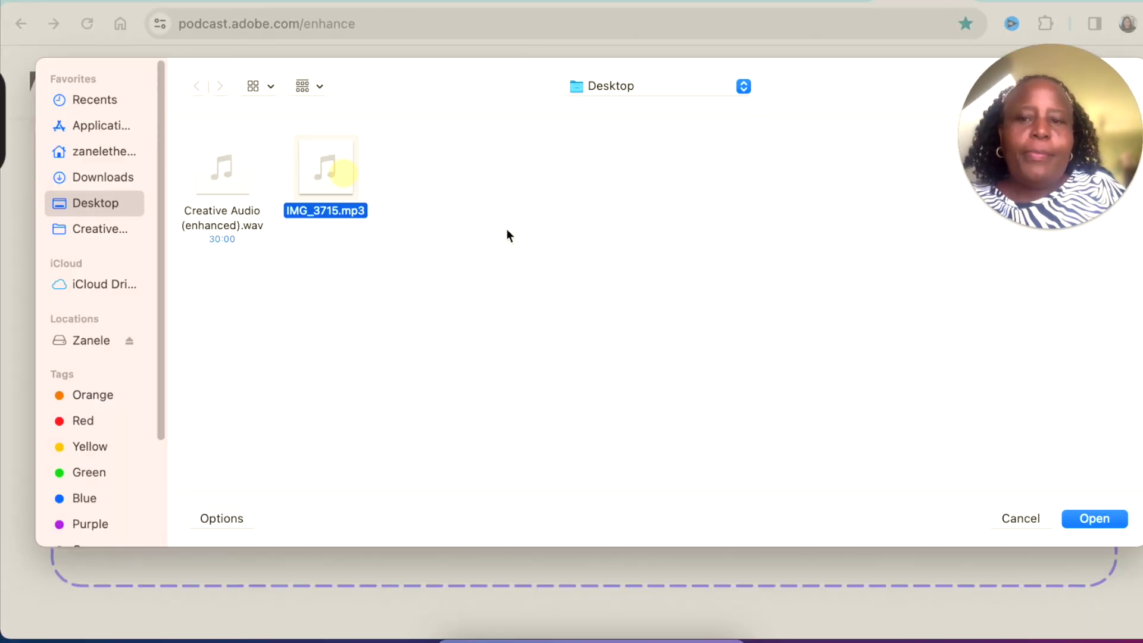
pyautogui.click(1096, 518)
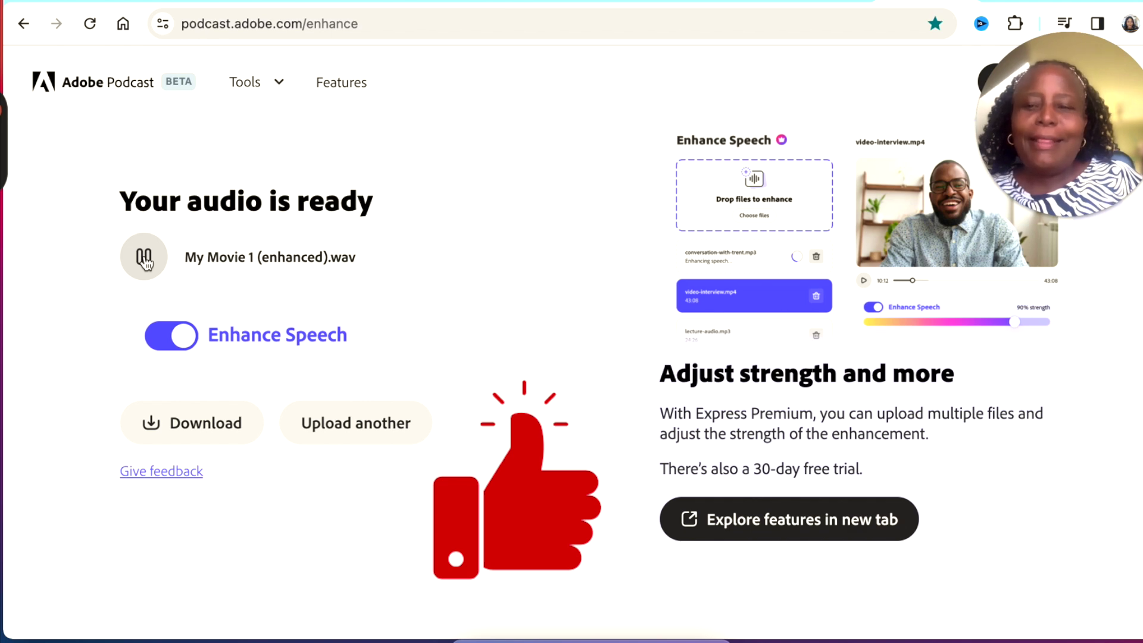
# Stop the preview and download 'My Movie 1 (enhanced).wav'
pyautogui.click(145, 259)
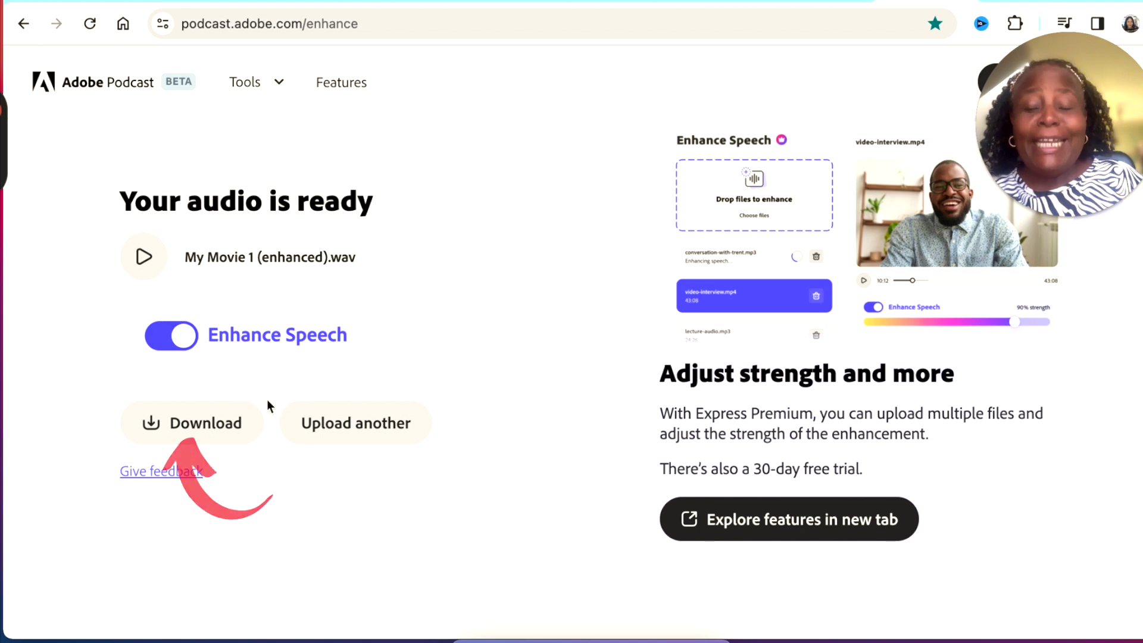
pyautogui.click(204, 424)
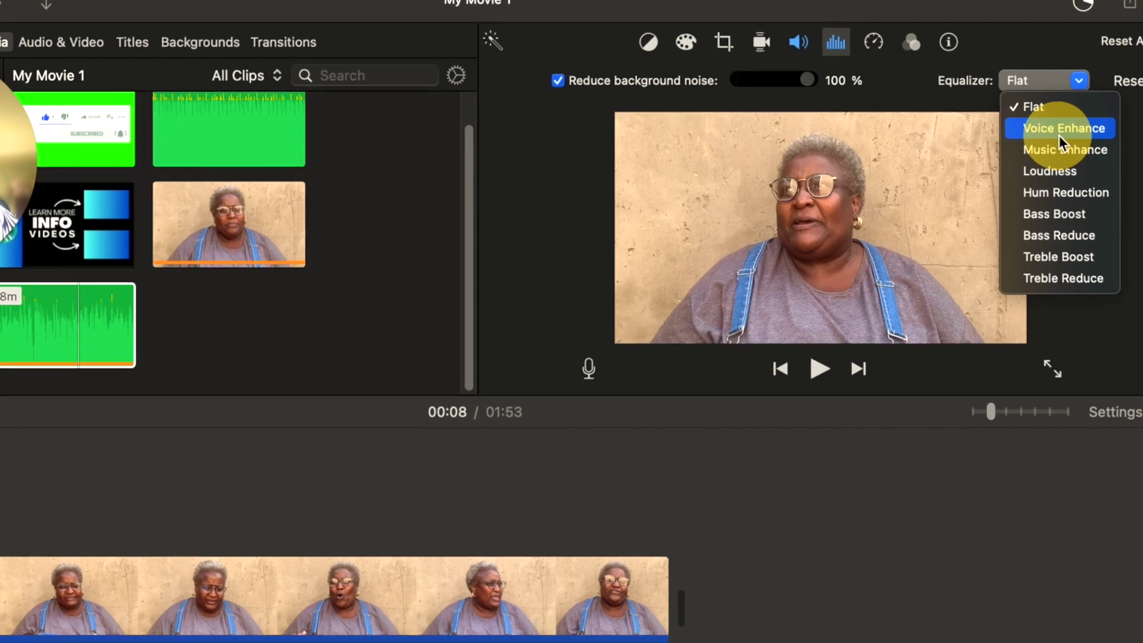
# Choose the Voice Enhance equalizer preset for the clip
pyautogui.click(1049, 144)
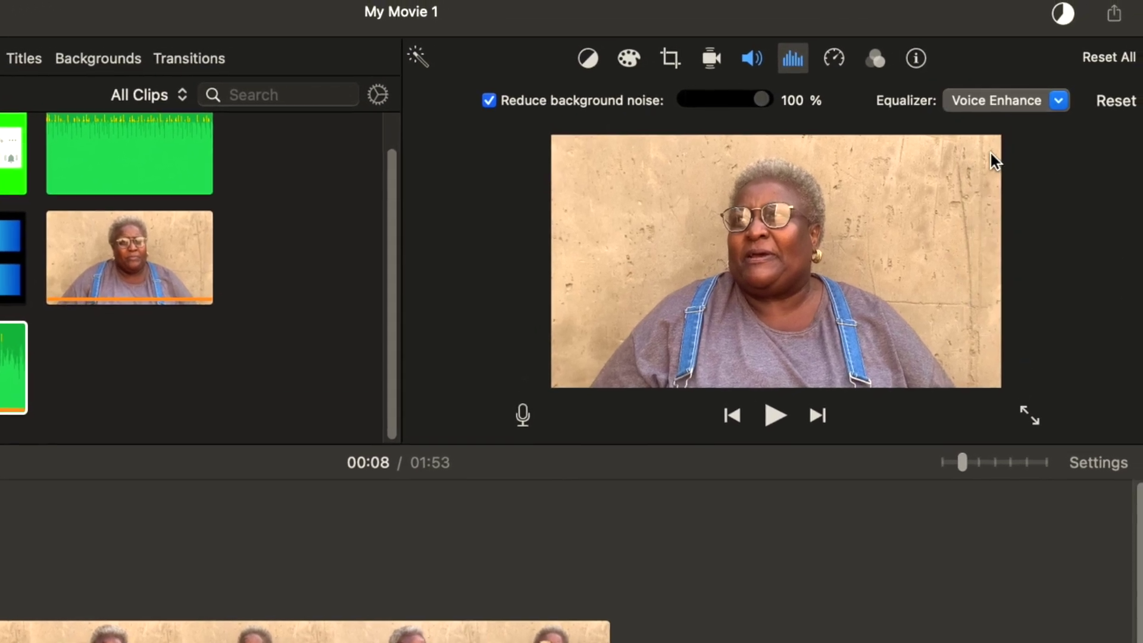